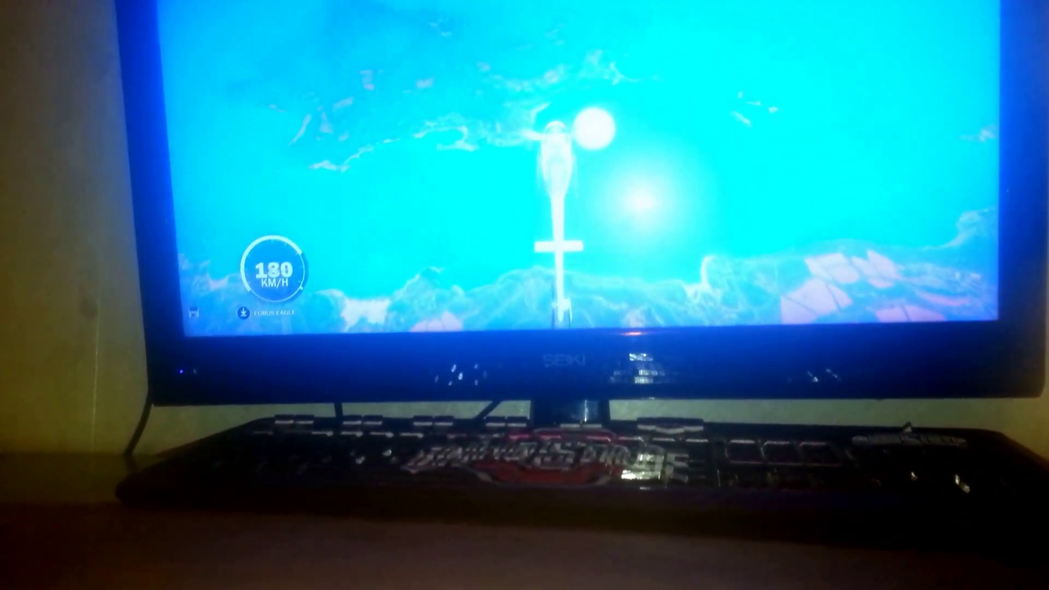
{"action": "key", "text": "f"}
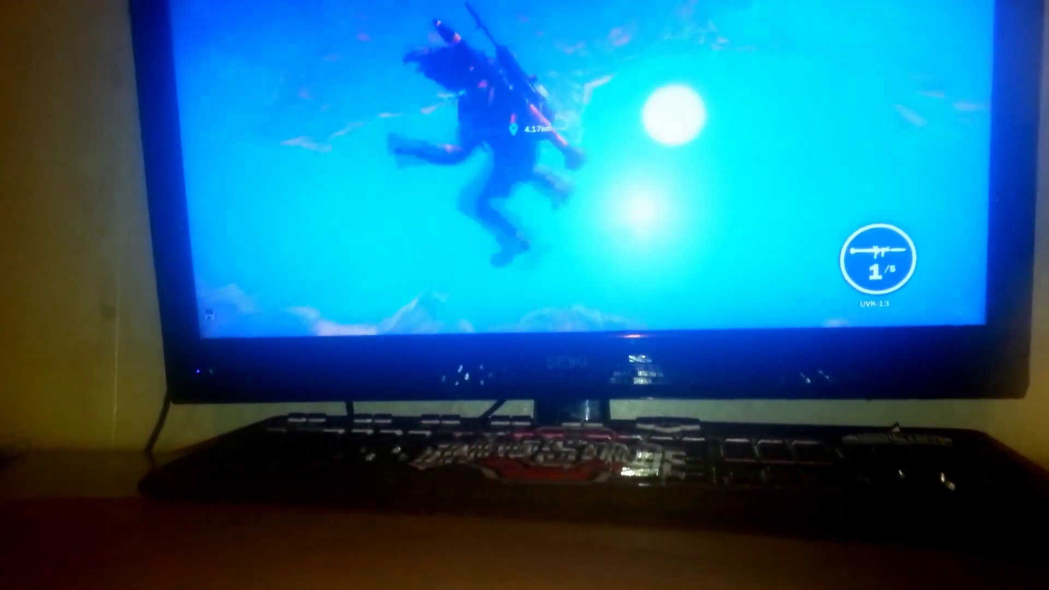